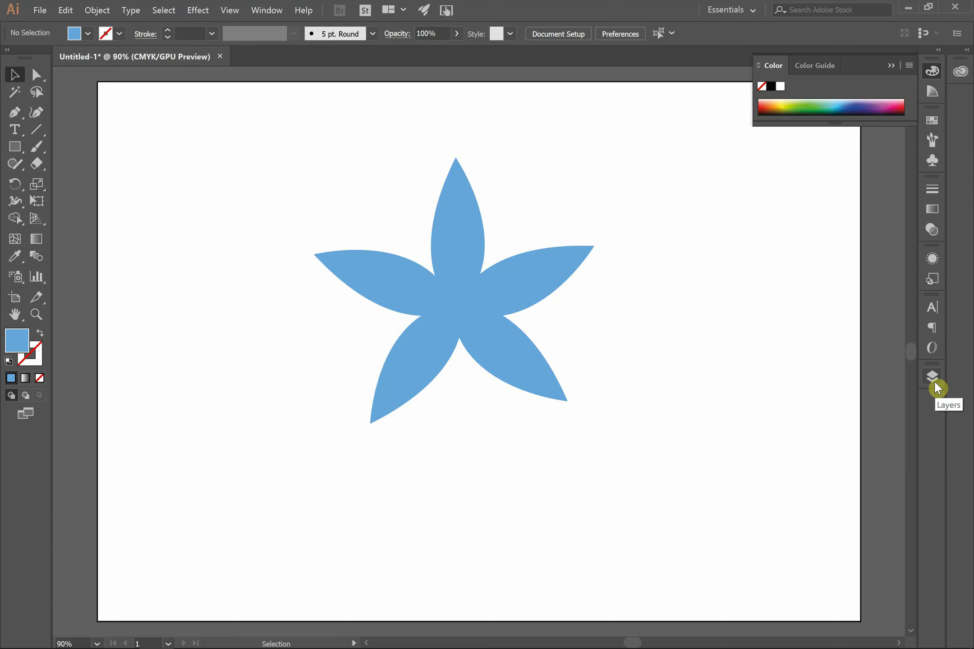
- Show the Layers panel for the flower document
{"action": "left_click", "coordinate": [935, 381]}
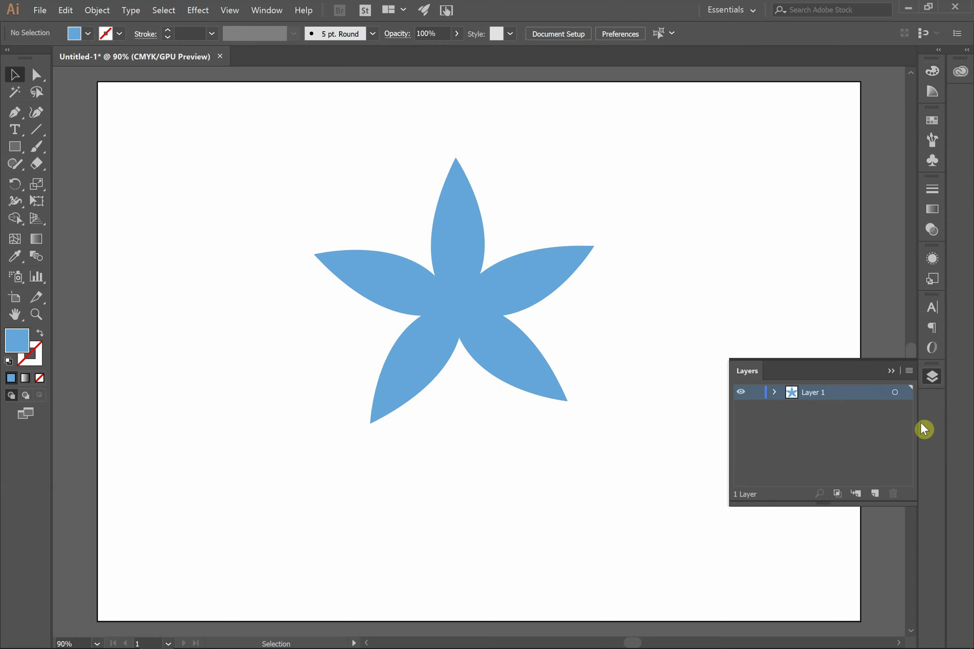
{"action": "left_click", "coordinate": [891, 371]}
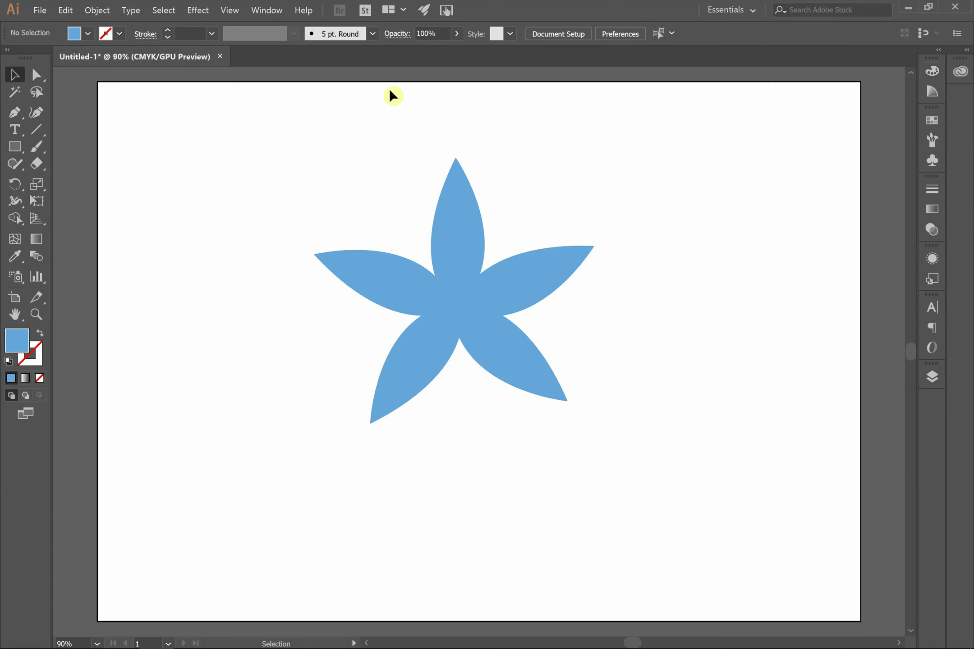
{"action": "left_click", "coordinate": [268, 11]}
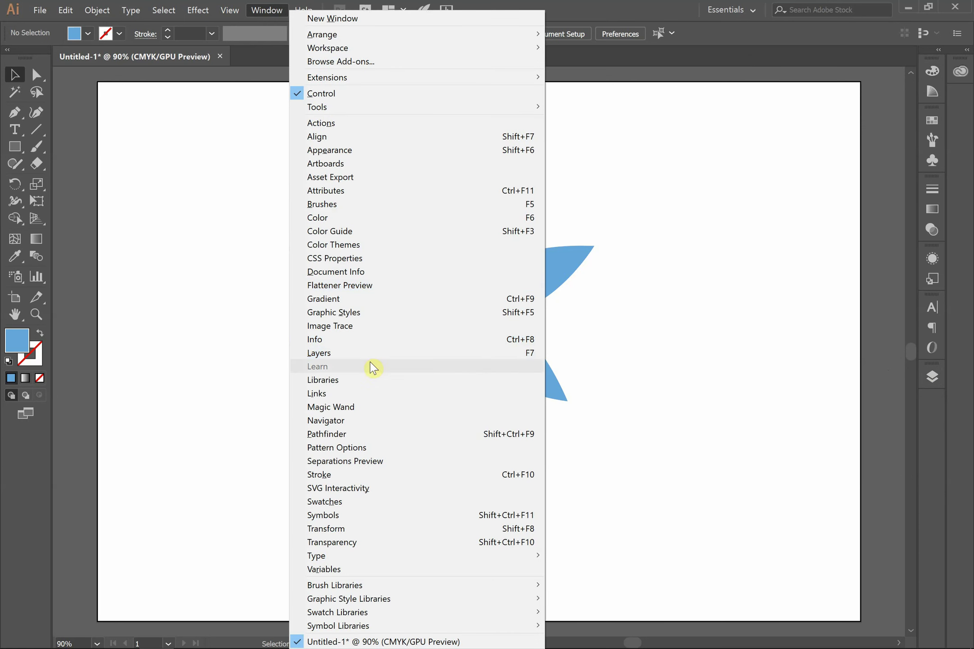
{"action": "left_click", "coordinate": [932, 377]}
{"action": "left_click", "coordinate": [932, 377]}
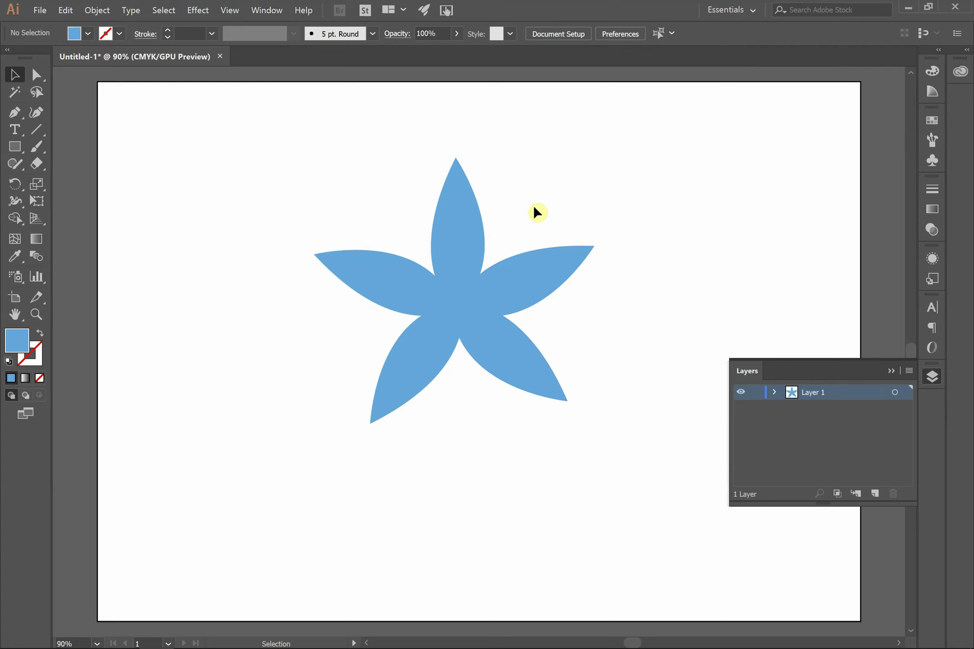
- Copy all five flower petals, add a new layer above them and lock Layer 1
{"action": "left_click_drag", "start_coordinate": [533, 206], "coordinate": [394, 392]}
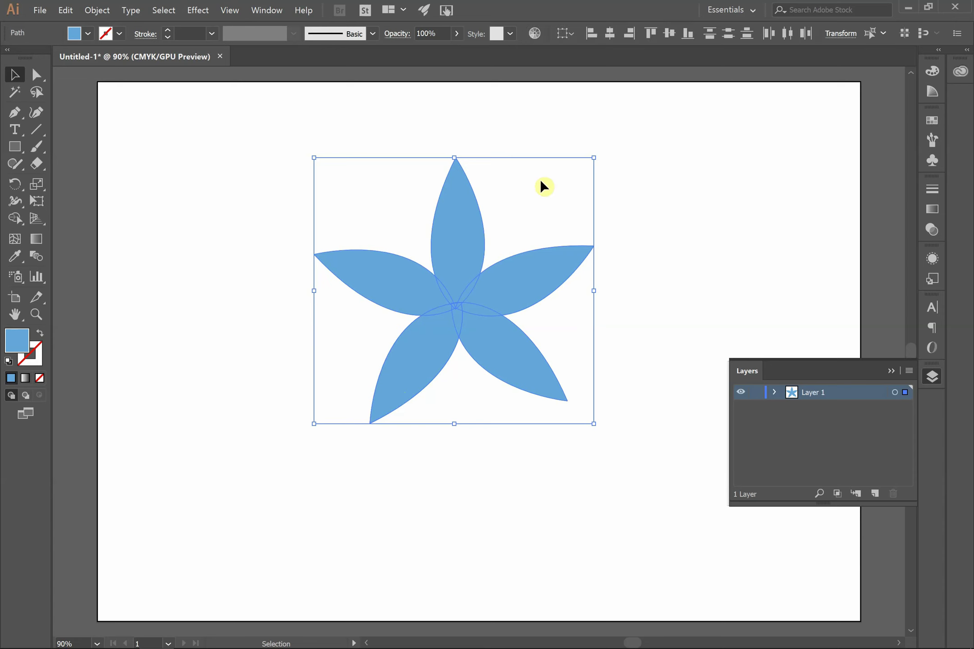
{"action": "key", "text": "ctrl"}
{"action": "left_click", "coordinate": [875, 493]}
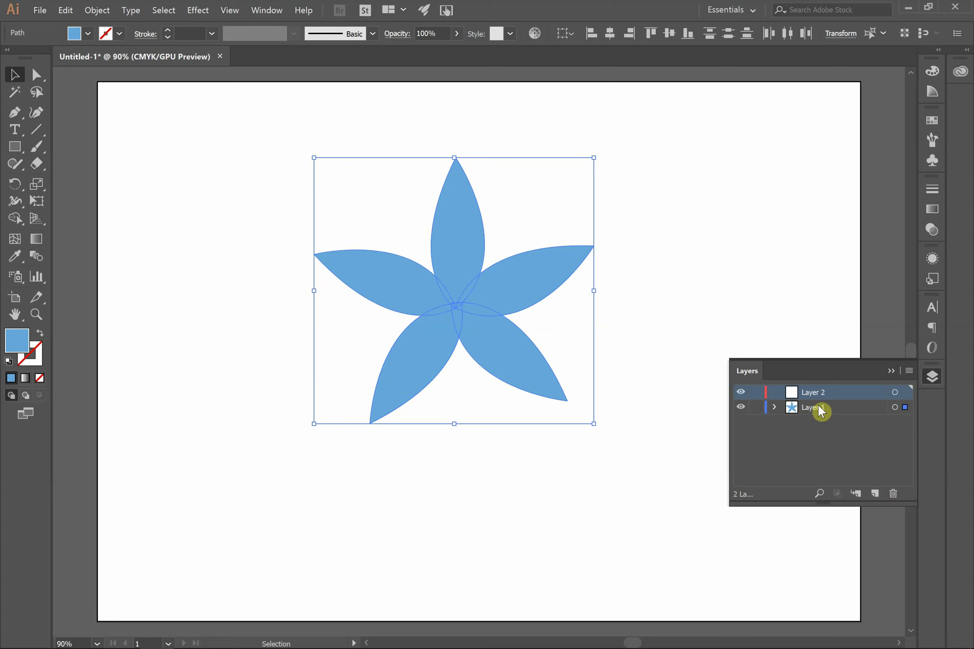
{"action": "left_click", "coordinate": [756, 407]}
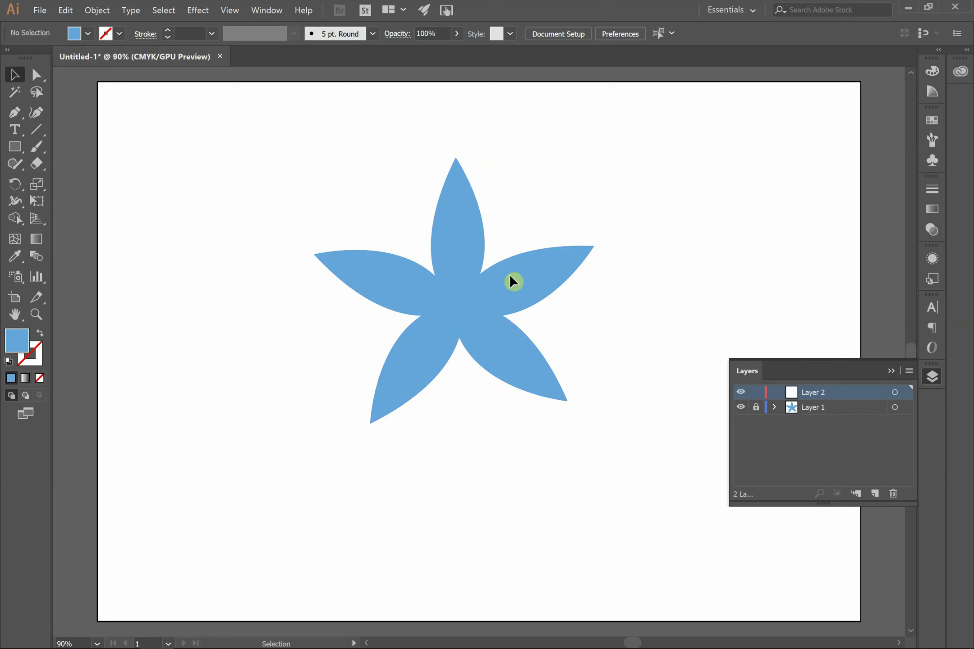
- Paste the copied flower into Layer 2 and move it directly over the original flower
{"action": "key", "text": "a"}
{"action": "key", "text": "ctrl+v"}
{"action": "key", "text": "v"}
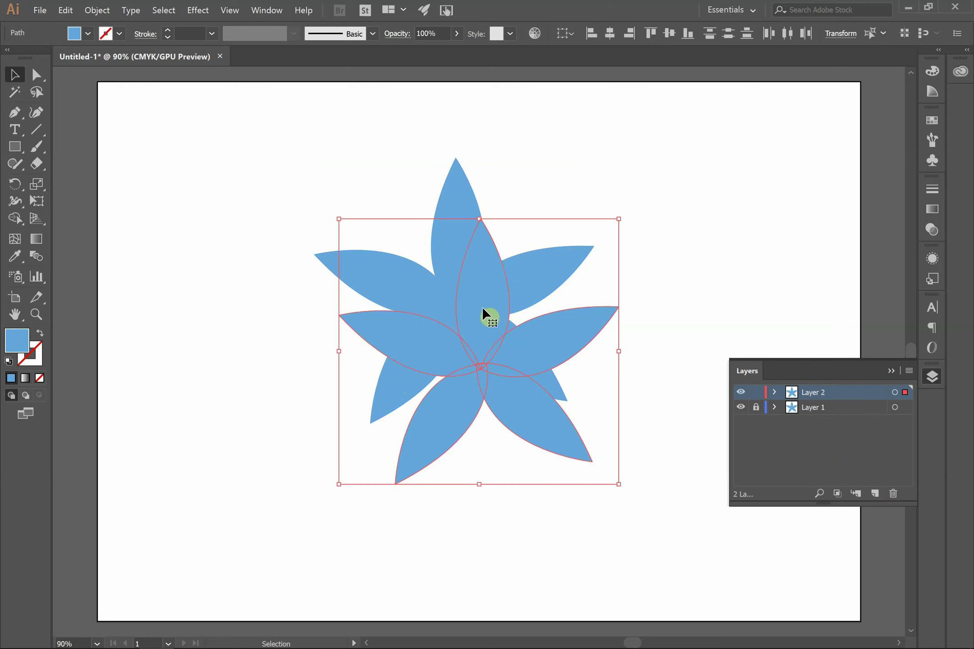
{"action": "left_click_drag", "start_coordinate": [483, 309], "coordinate": [463, 252]}
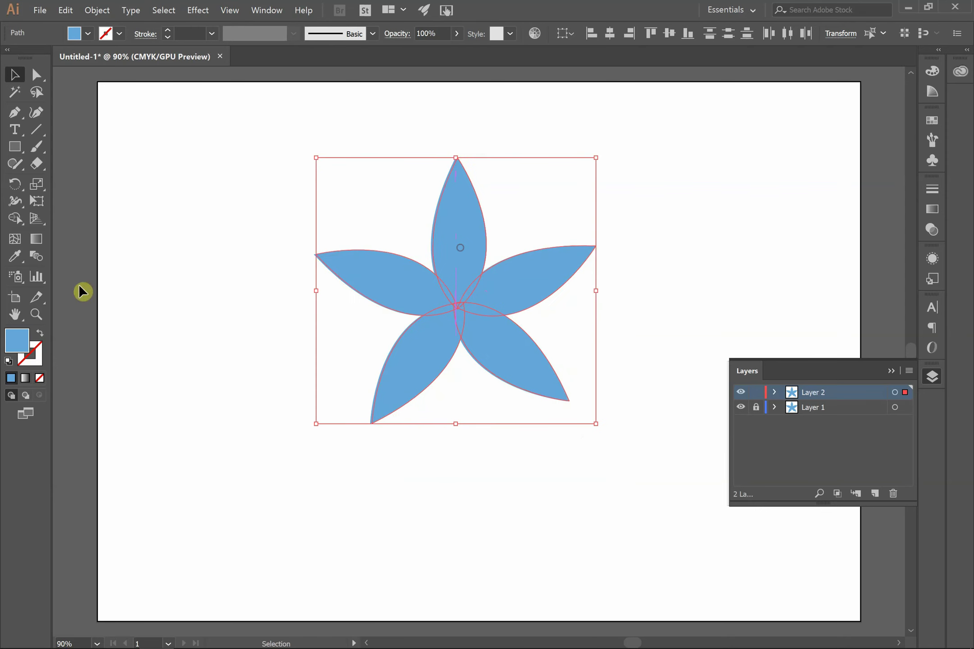
- Change the fill of the Layer 2 flower to the darker blue 3987BC
{"action": "double_click", "coordinate": [10, 346]}
{"action": "left_click", "coordinate": [426, 311]}
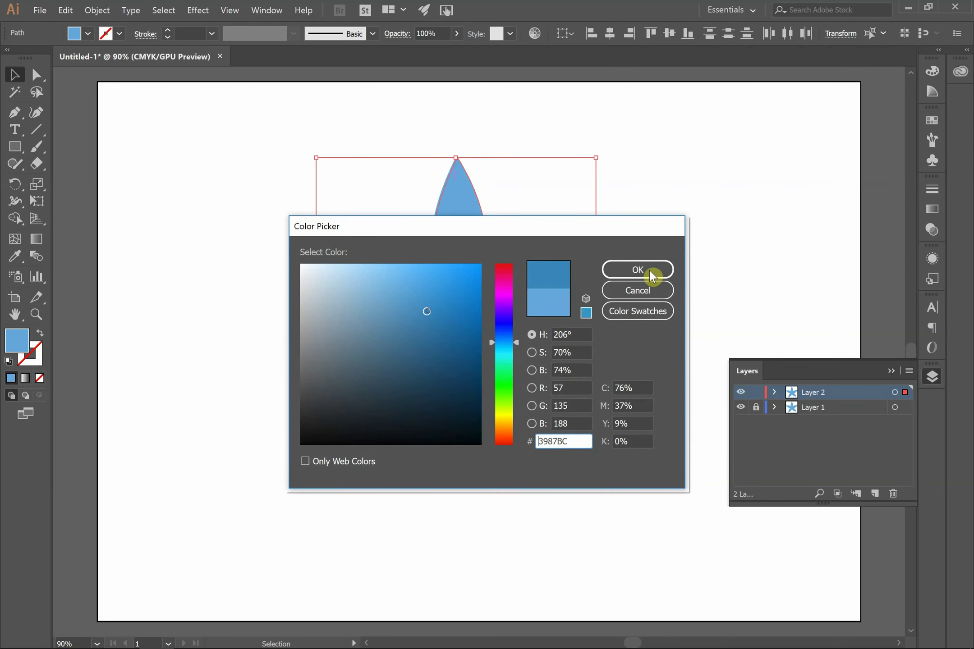
{"action": "left_click", "coordinate": [651, 273]}
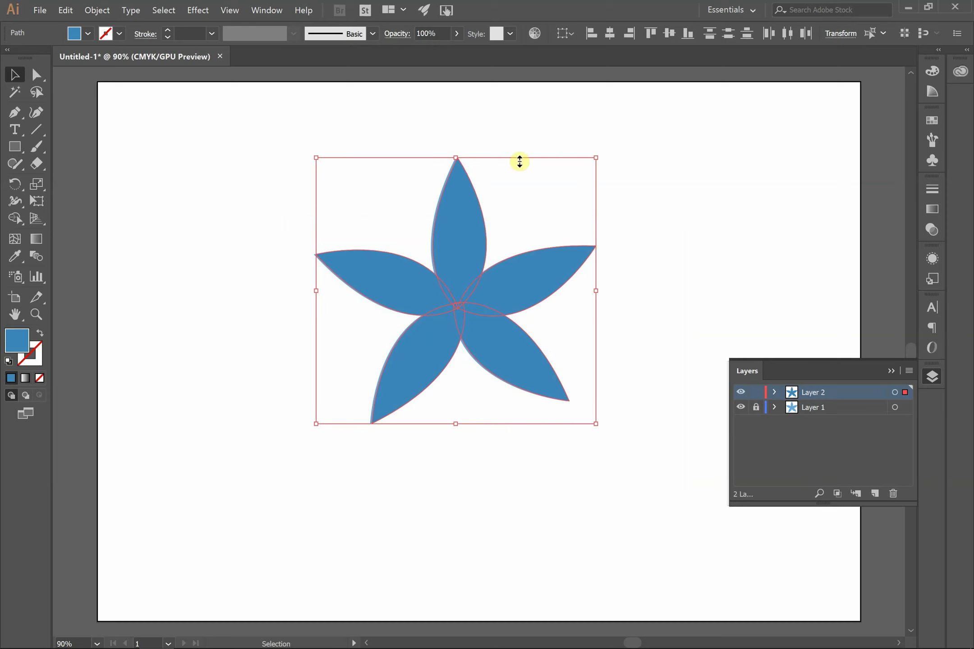
- Scale down the darker flower and rotate it about the centre so its petals sit between the light blue ones
{"action": "left_click_drag", "start_coordinate": [593, 156], "coordinate": [468, 249]}
{"action": "left_click_drag", "start_coordinate": [432, 301], "coordinate": [490, 248]}
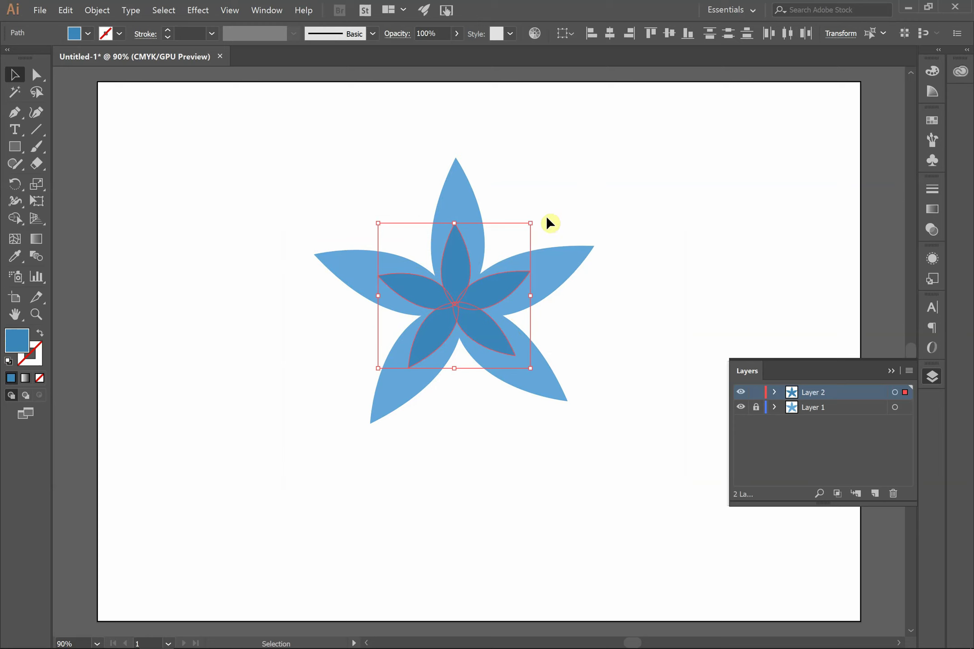
{"action": "left_click_drag", "start_coordinate": [535, 223], "coordinate": [578, 297]}
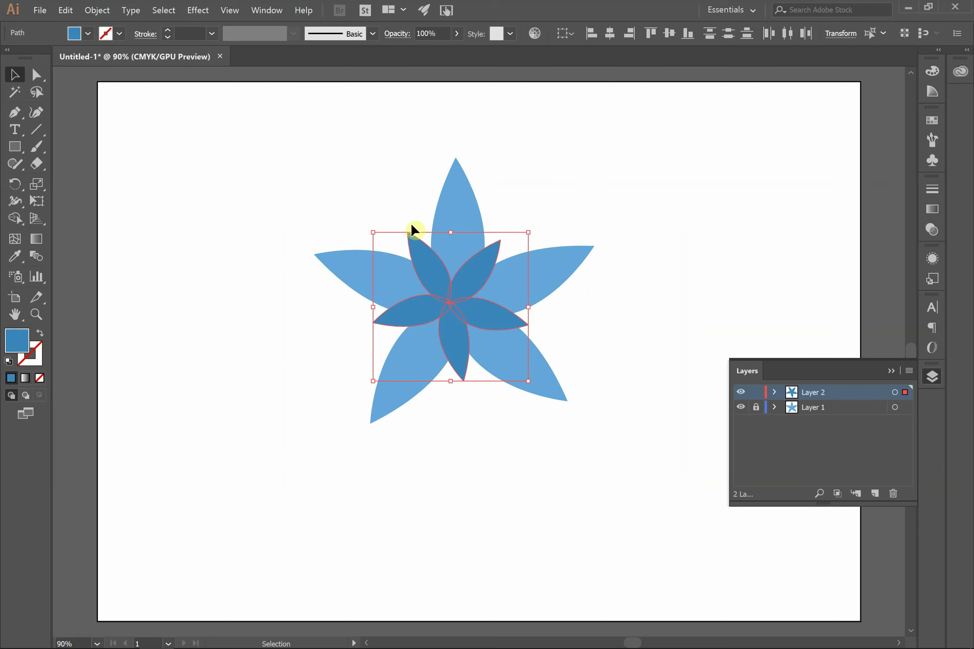
{"action": "left_click_drag", "start_coordinate": [528, 233], "coordinate": [565, 202]}
{"action": "left_click", "coordinate": [659, 234]}
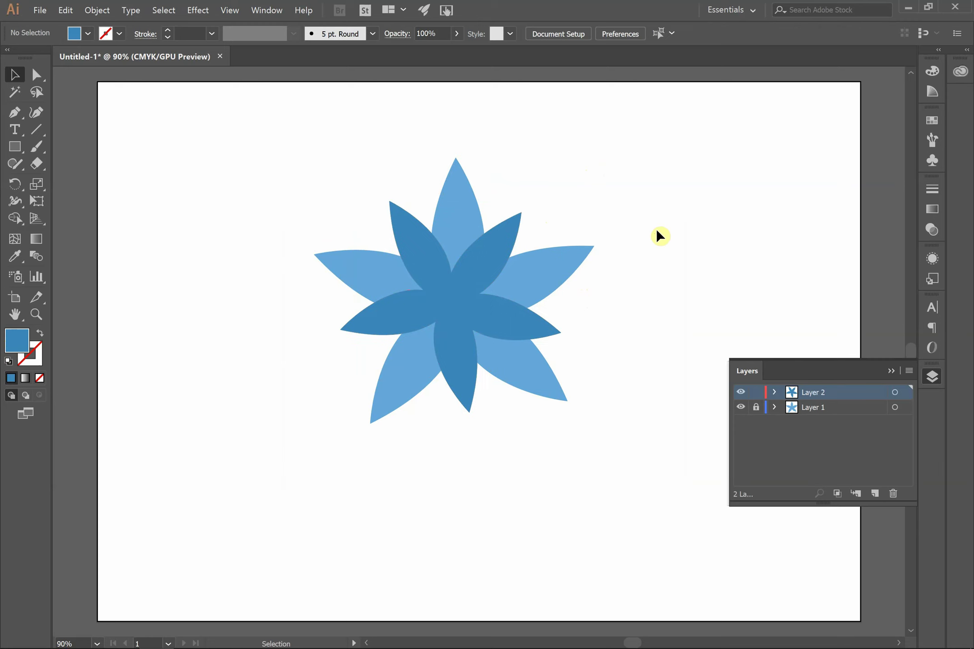
- Copy the darker flower on Layer 2, add a new layer above it and lock Layer 2
{"action": "left_click", "coordinate": [409, 365]}
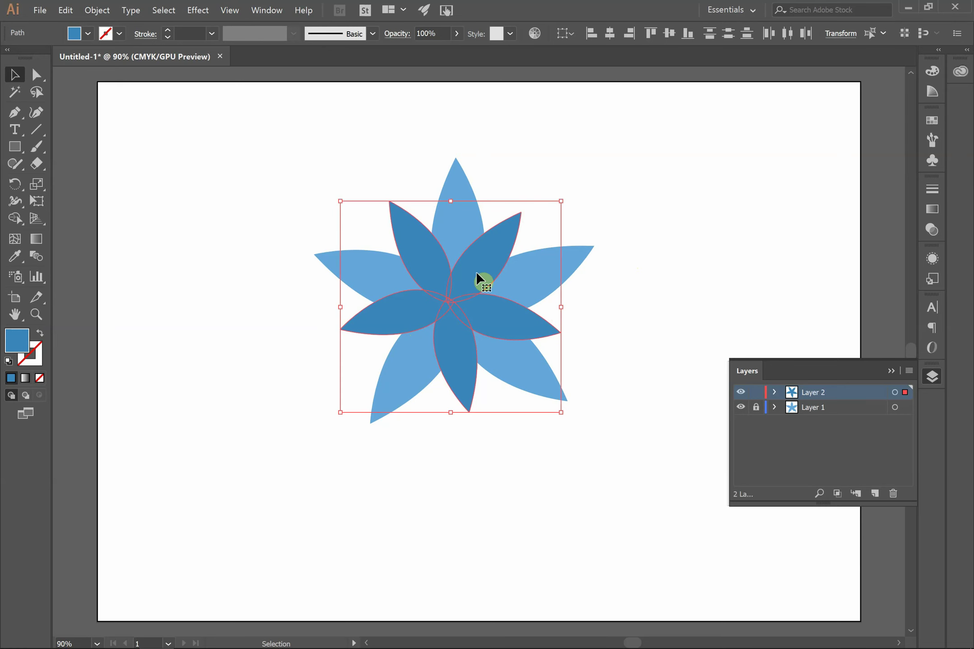
{"action": "key", "text": "a"}
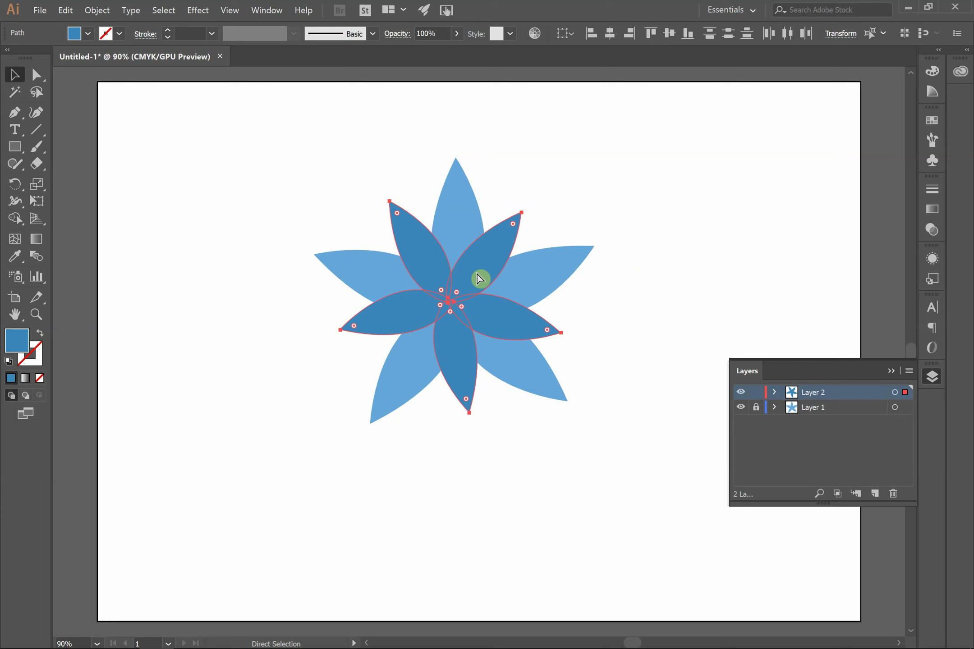
{"action": "key", "text": "v"}
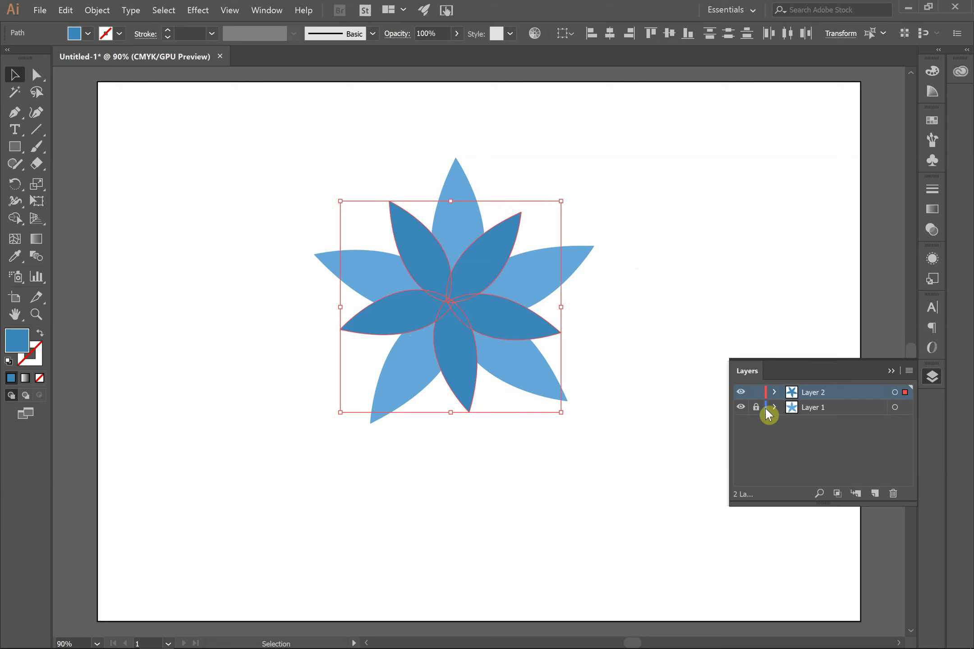
{"action": "left_click", "coordinate": [875, 493]}
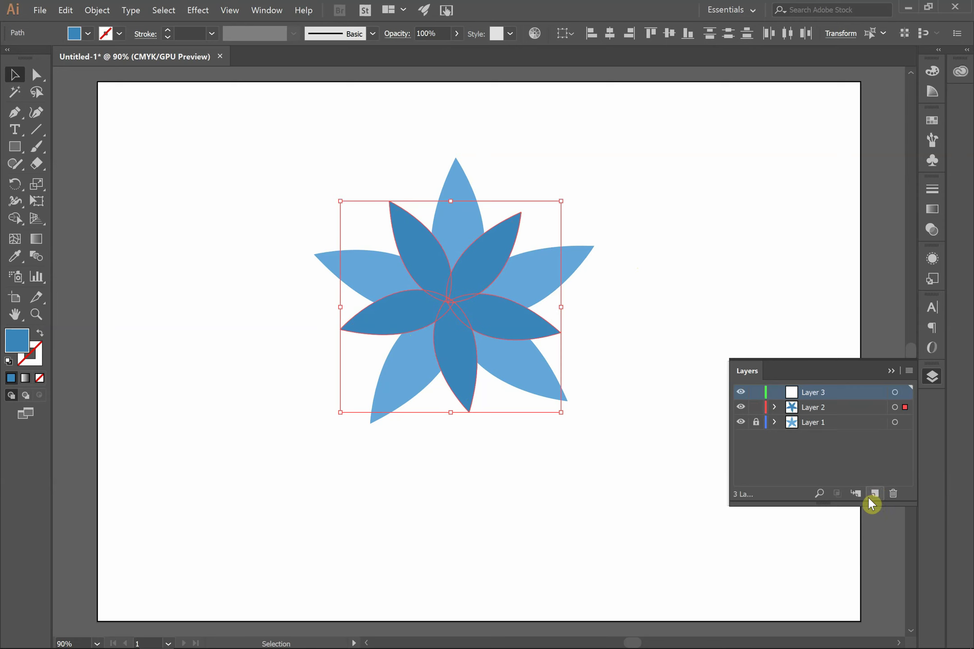
{"action": "left_click", "coordinate": [756, 408]}
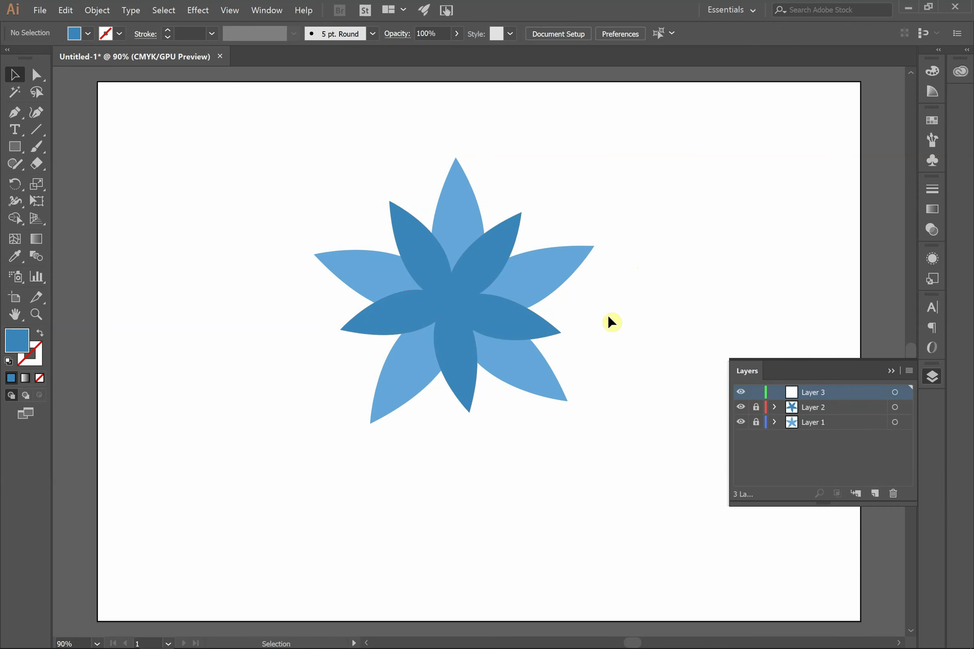
- Paste the copied darker flower into Layer 3 and move it over the Layer 2 flower
{"action": "key", "text": "a"}
{"action": "key", "text": "ctrl+v"}
{"action": "key", "text": "v"}
{"action": "left_click_drag", "start_coordinate": [506, 315], "coordinate": [458, 236]}
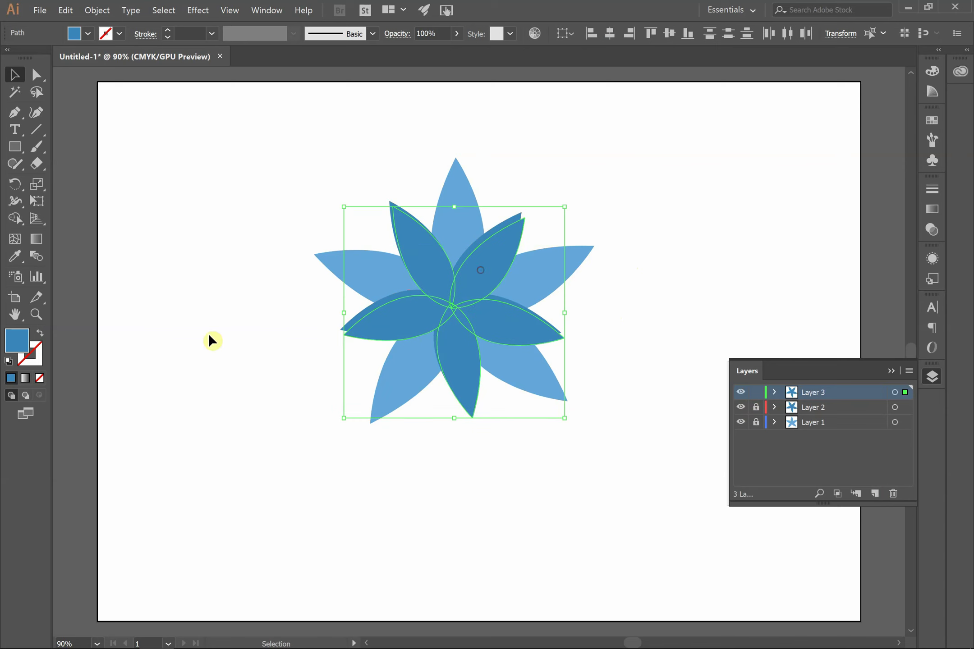
- Change the fill of the Layer 3 flower to the dark blue 145B82
{"action": "double_click", "coordinate": [20, 346]}
{"action": "left_click", "coordinate": [453, 353]}
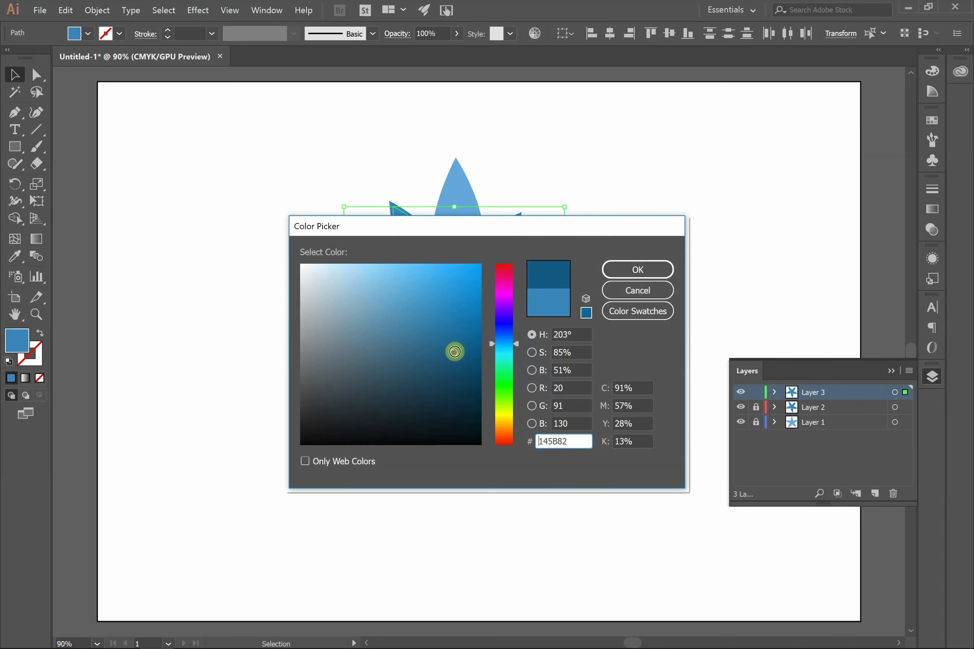
{"action": "left_click", "coordinate": [614, 274]}
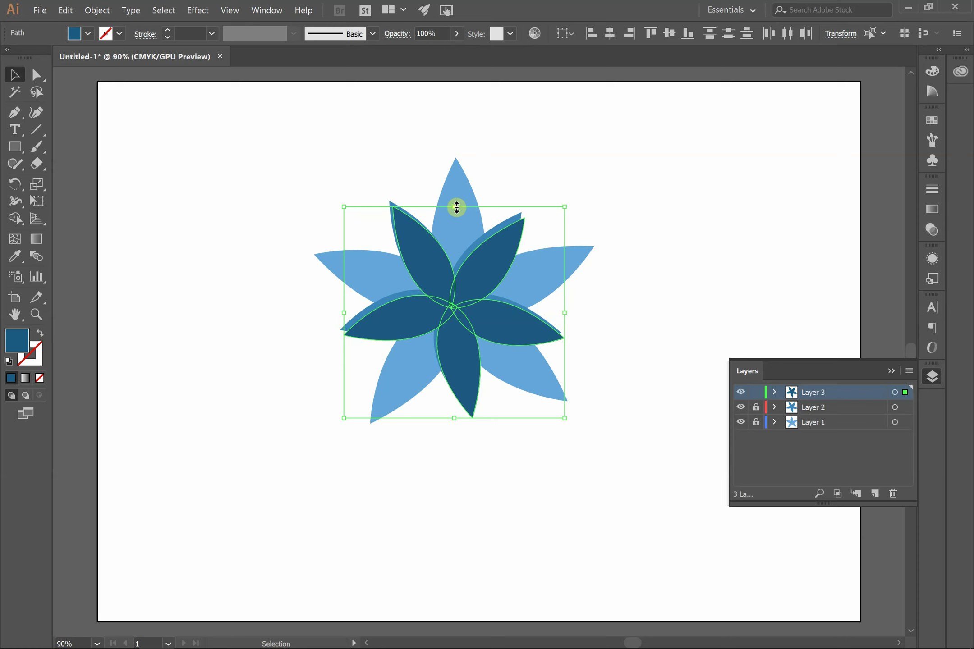
- Shrink the dark blue flower, rotate it so its petals fall between the middle ones, and centre it
{"action": "left_click_drag", "start_coordinate": [456, 207], "coordinate": [463, 246]}
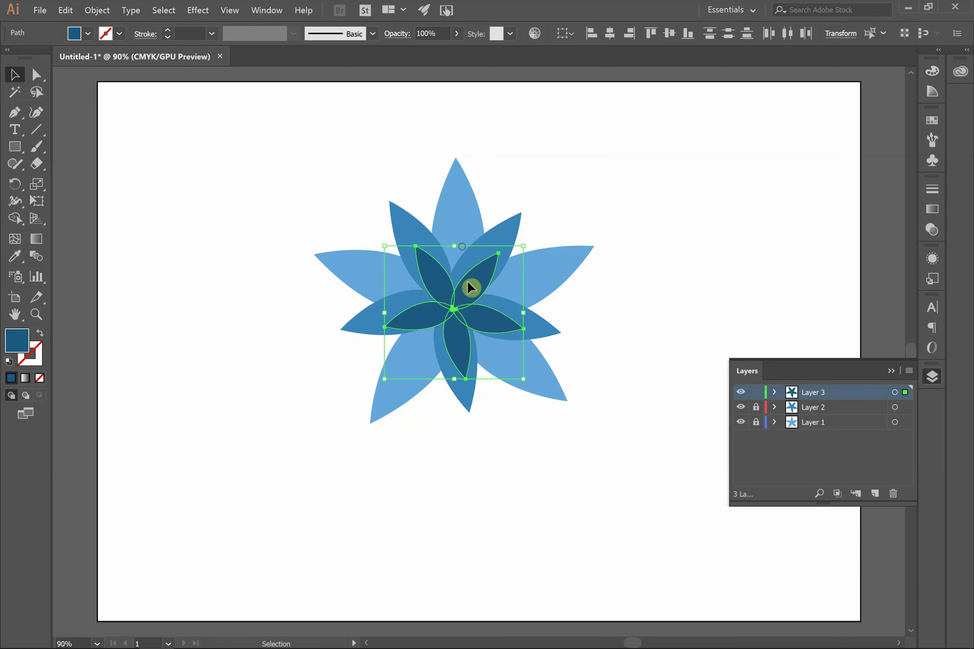
{"action": "left_click_drag", "start_coordinate": [466, 291], "coordinate": [460, 283]}
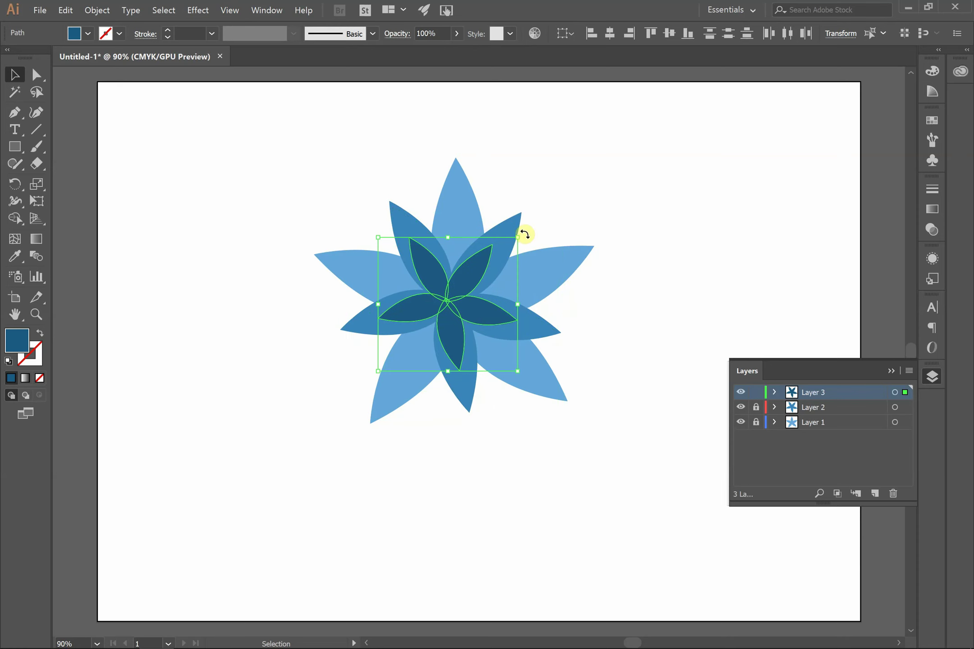
{"action": "left_click_drag", "start_coordinate": [525, 234], "coordinate": [550, 283]}
{"action": "left_click_drag", "start_coordinate": [464, 291], "coordinate": [469, 290]}
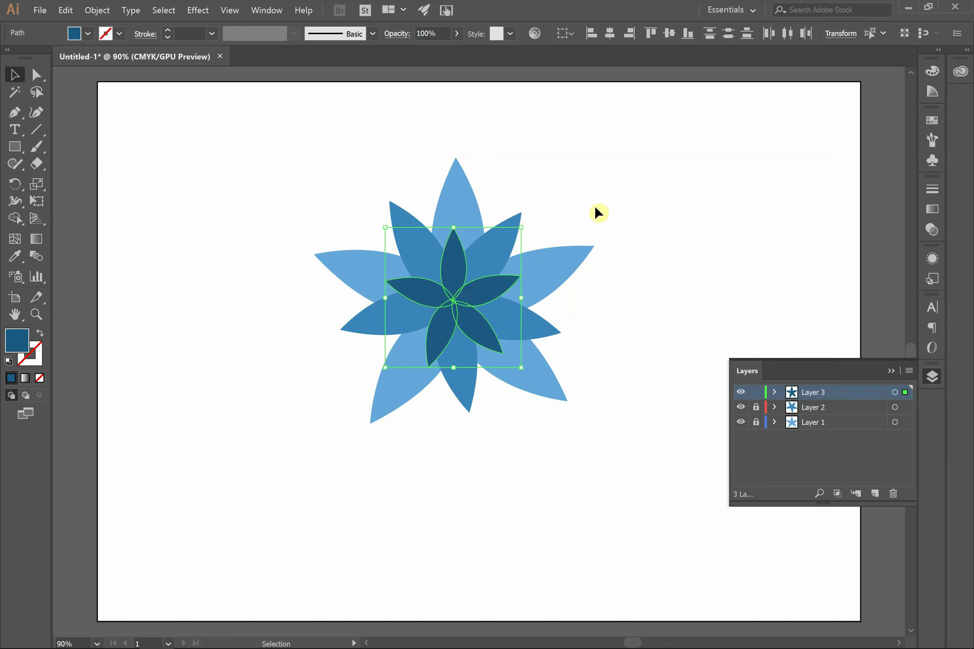
{"action": "left_click", "coordinate": [597, 201]}
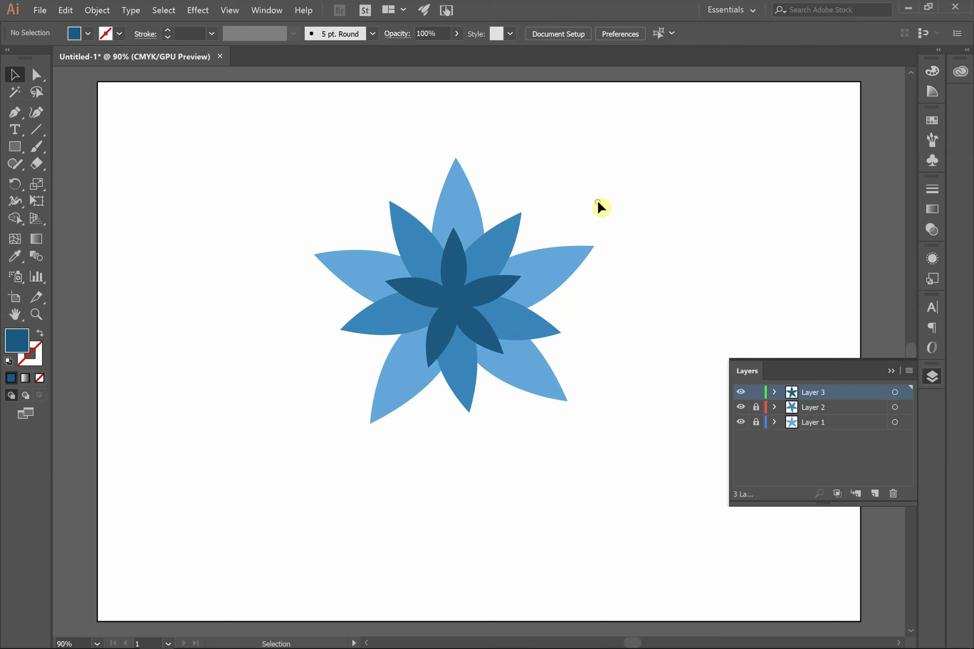
- Add a new layer above the dark blue flower and lock Layer 3
{"action": "left_click", "coordinate": [874, 494]}
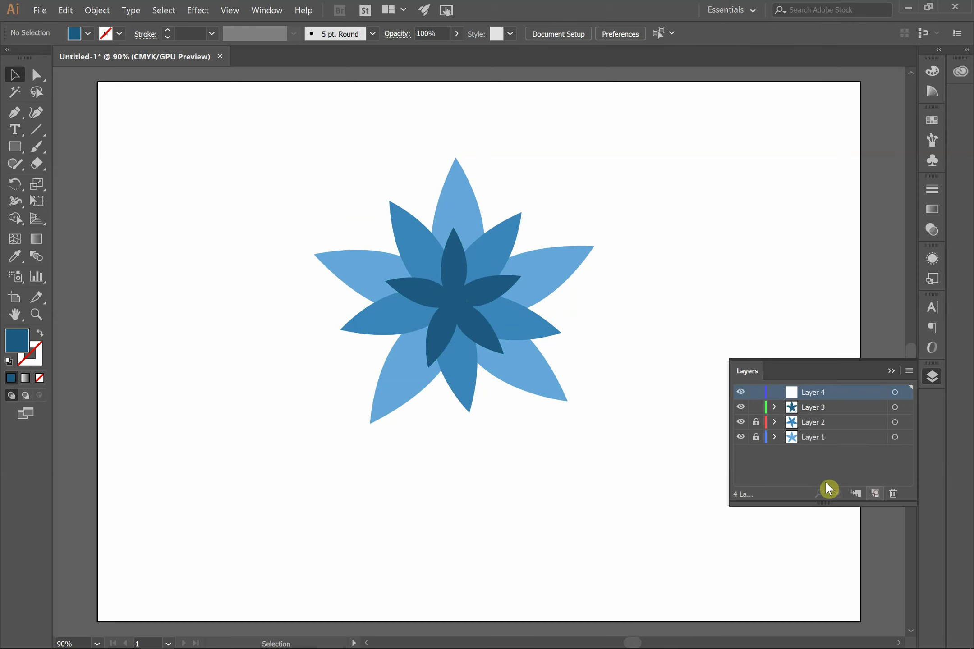
{"action": "left_click", "coordinate": [756, 407]}
- Draw a small purple-filled circle with the Ellipse tool at the flower's centre on Layer 4
{"action": "left_click", "coordinate": [16, 146]}
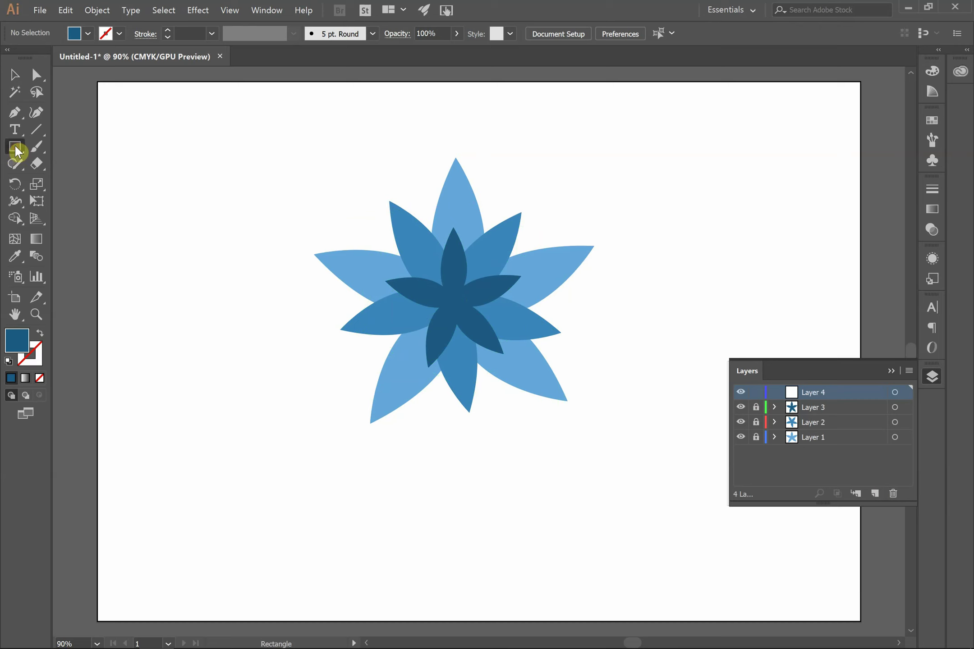
{"action": "left_click", "coordinate": [69, 184]}
{"action": "double_click", "coordinate": [16, 334]}
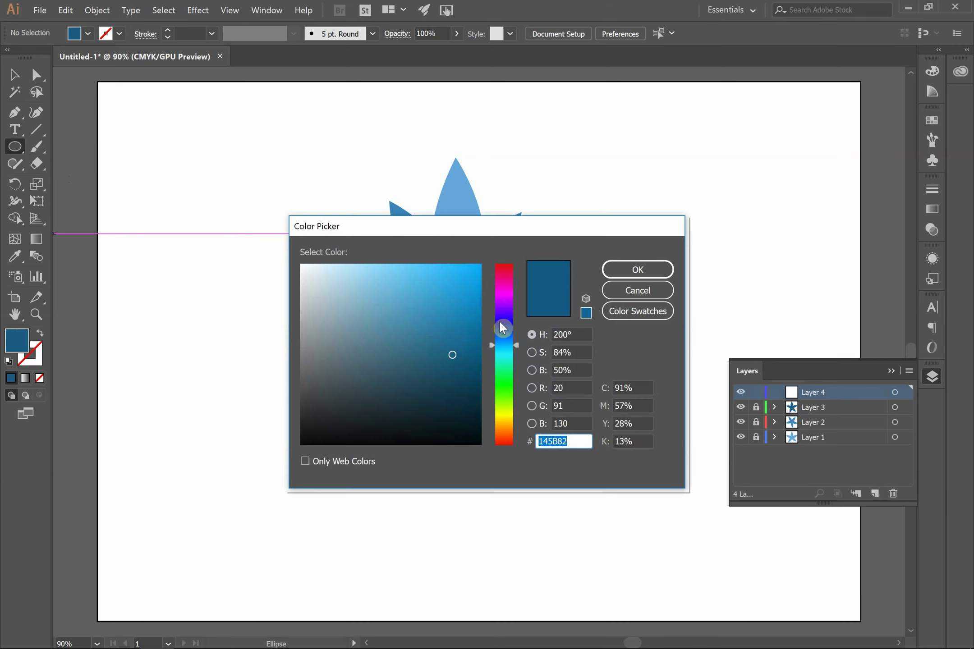
{"action": "left_click", "coordinate": [503, 289]}
{"action": "mouse_move", "coordinate": [461, 281]}
{"action": "left_mouse_down"}
{"action": "mouse_move", "coordinate": [426, 284]}
{"action": "mouse_move", "coordinate": [467, 311]}
{"action": "left_mouse_up"}
{"action": "left_click", "coordinate": [631, 276]}
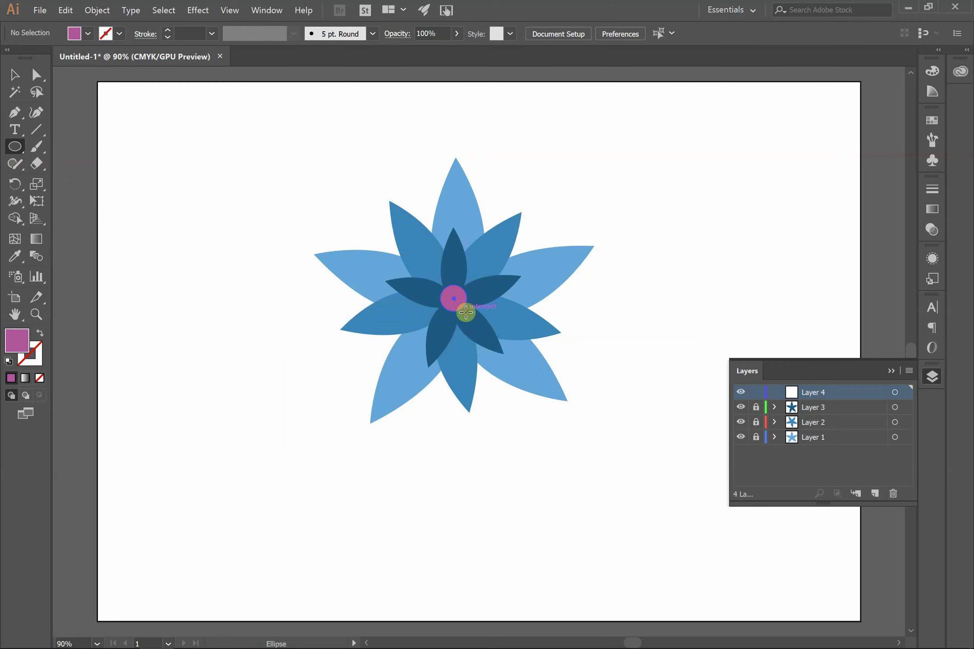
{"action": "left_click", "coordinate": [15, 75]}
{"action": "left_click", "coordinate": [188, 291]}
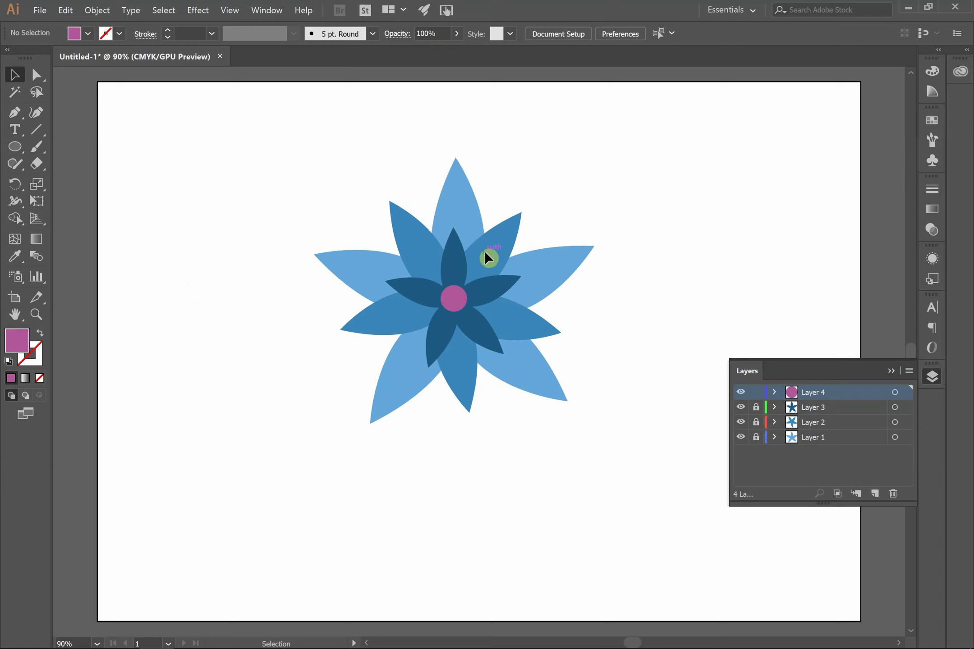
- Hide and show Layer 3 twice to check which petals it holds
{"action": "left_click", "coordinate": [741, 408]}
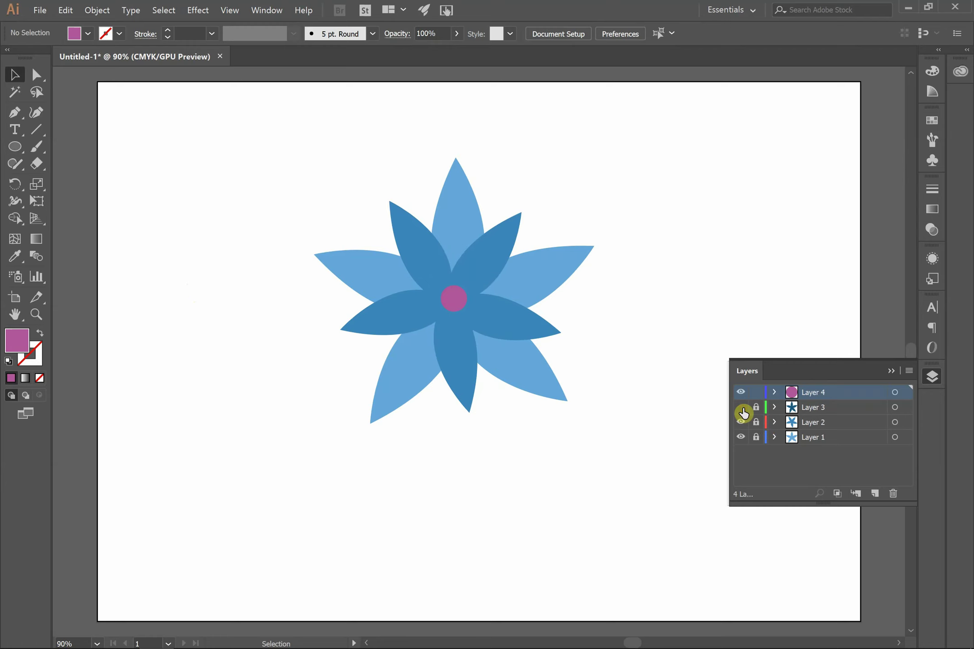
{"action": "left_click", "coordinate": [741, 408]}
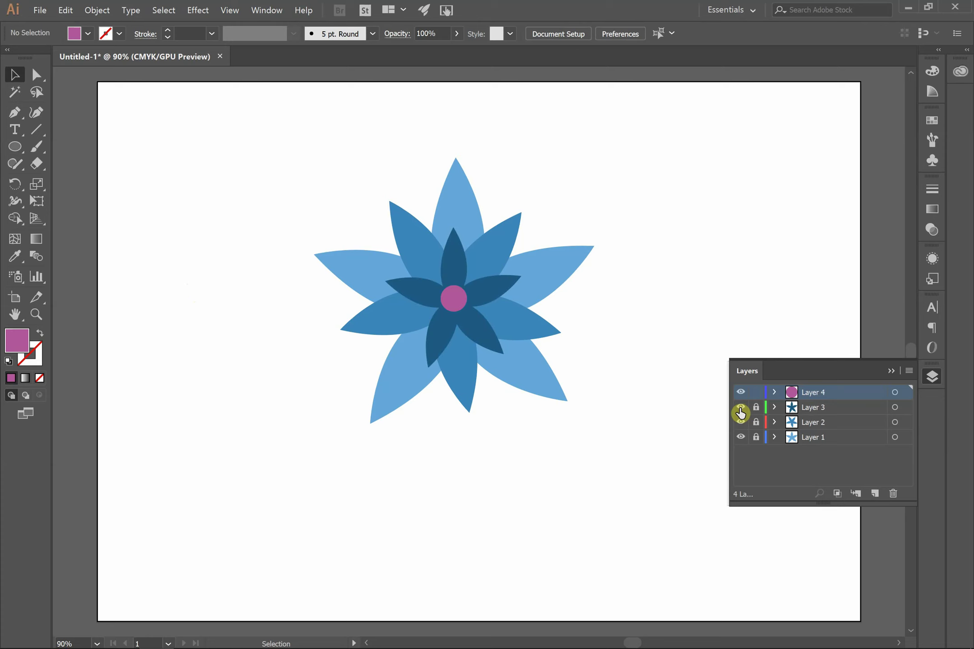
{"action": "left_click", "coordinate": [740, 409]}
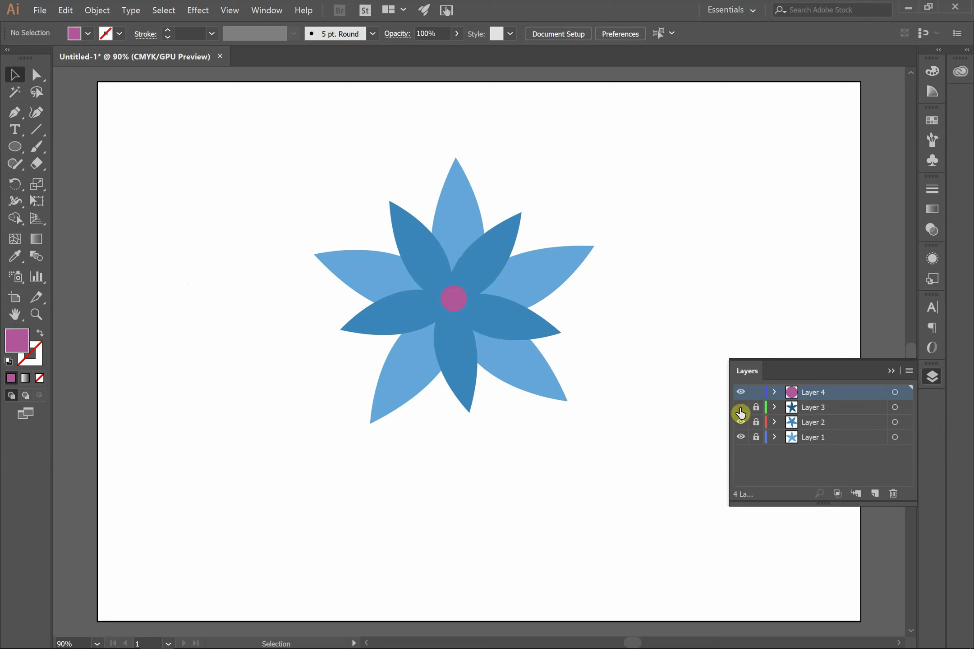
{"action": "left_click", "coordinate": [741, 410]}
- Toggle the visibility of Layers 2, 1 and 3 off and on to inspect each petal set, leaving every layer visible
{"action": "left_click", "coordinate": [740, 422]}
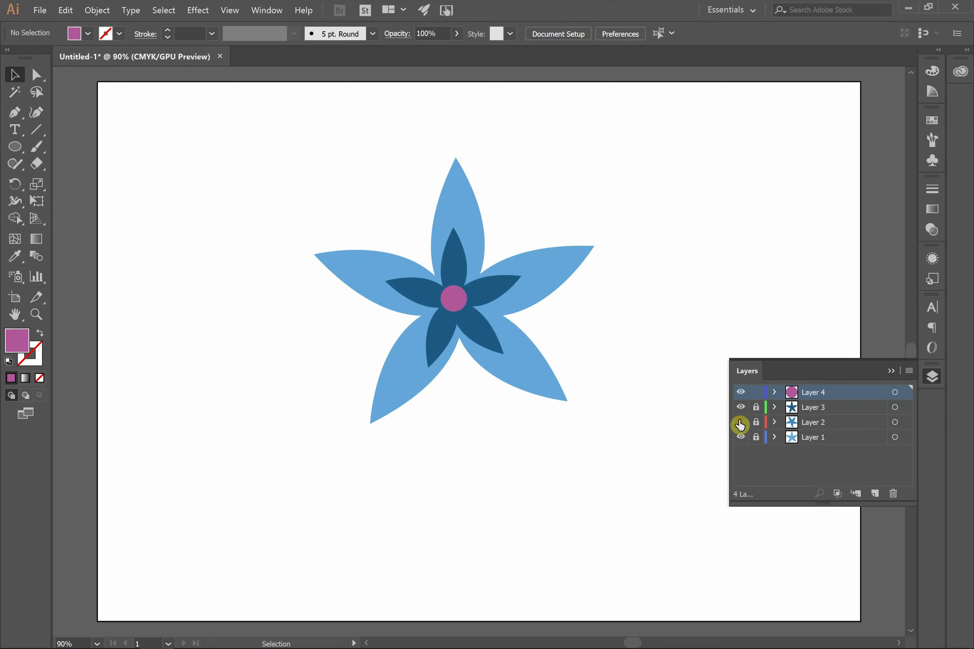
{"action": "left_click", "coordinate": [740, 422]}
{"action": "left_click", "coordinate": [740, 438]}
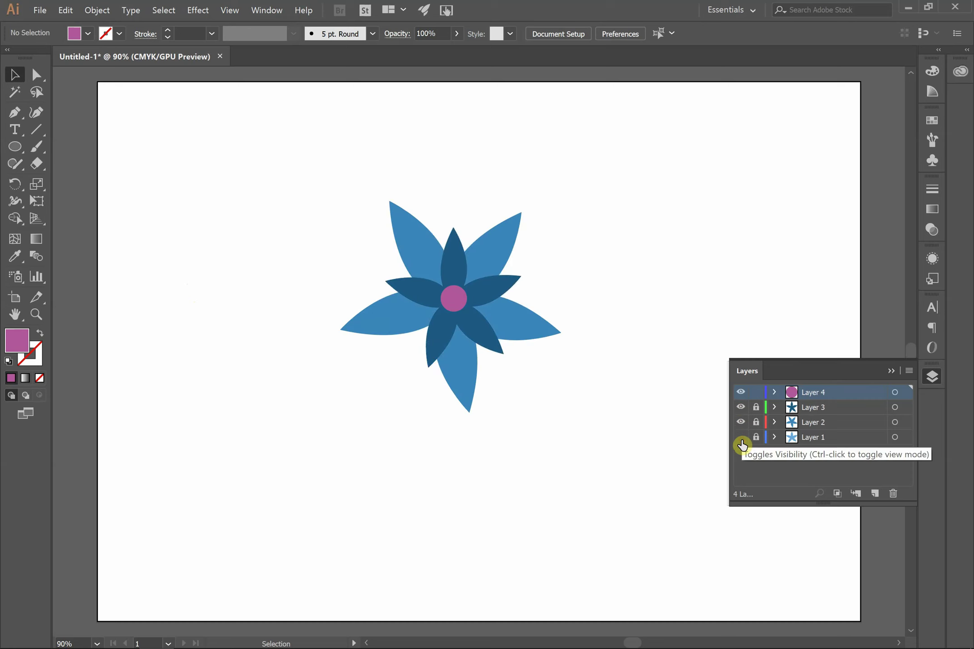
{"action": "left_click", "coordinate": [741, 438]}
{"action": "left_click", "coordinate": [741, 423]}
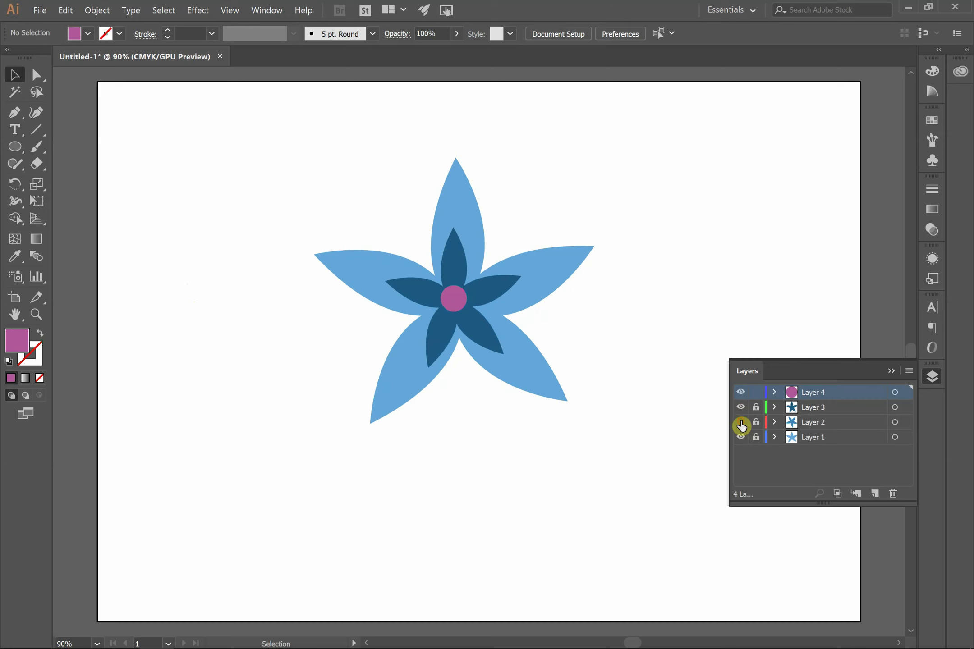
{"action": "left_click", "coordinate": [741, 423]}
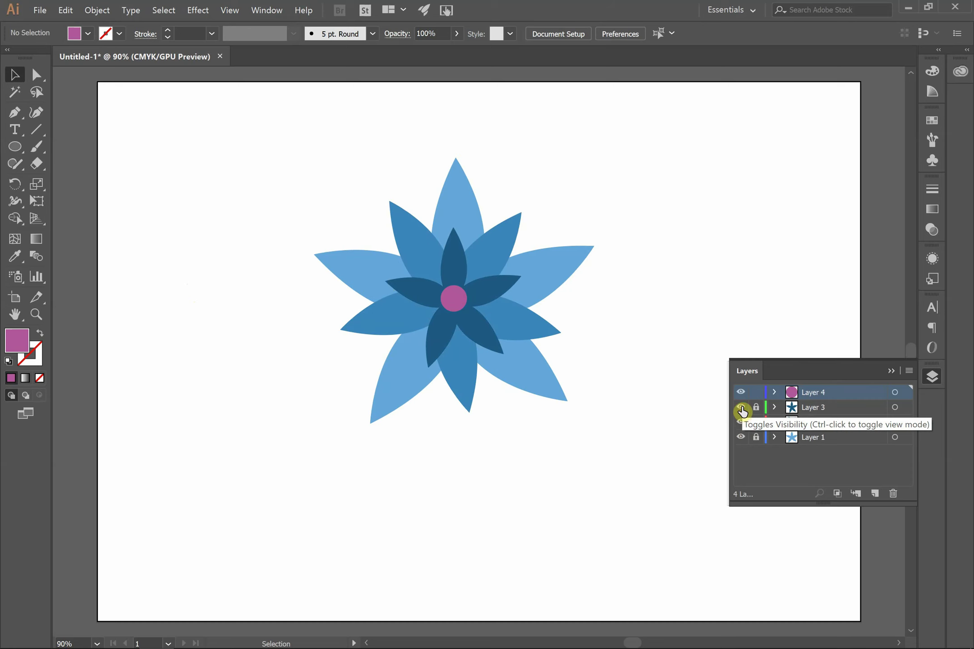
{"action": "left_click", "coordinate": [741, 409]}
{"action": "left_click", "coordinate": [741, 408]}
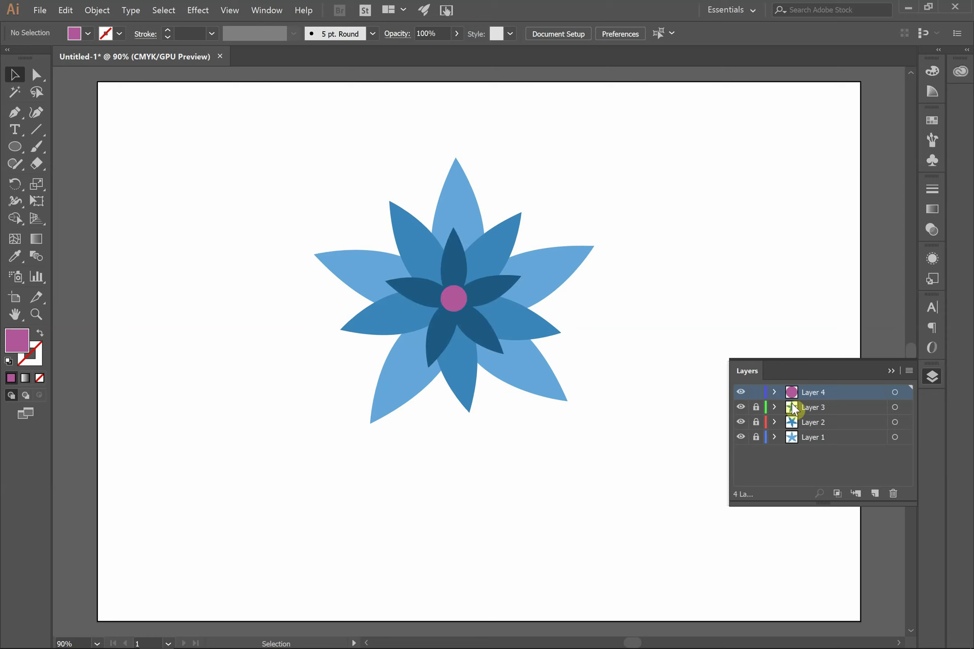
- Lock Layer 4 with the purple centre circle and make Layer 1 the active layer
{"action": "left_click", "coordinate": [755, 392]}
{"action": "mouse_move", "coordinate": [818, 424]}
{"action": "left_mouse_down"}
{"action": "mouse_move", "coordinate": [818, 403]}
{"action": "mouse_move", "coordinate": [816, 445]}
{"action": "mouse_move", "coordinate": [810, 401]}
{"action": "mouse_move", "coordinate": [809, 440]}
{"action": "mouse_move", "coordinate": [828, 437]}
{"action": "left_mouse_up"}
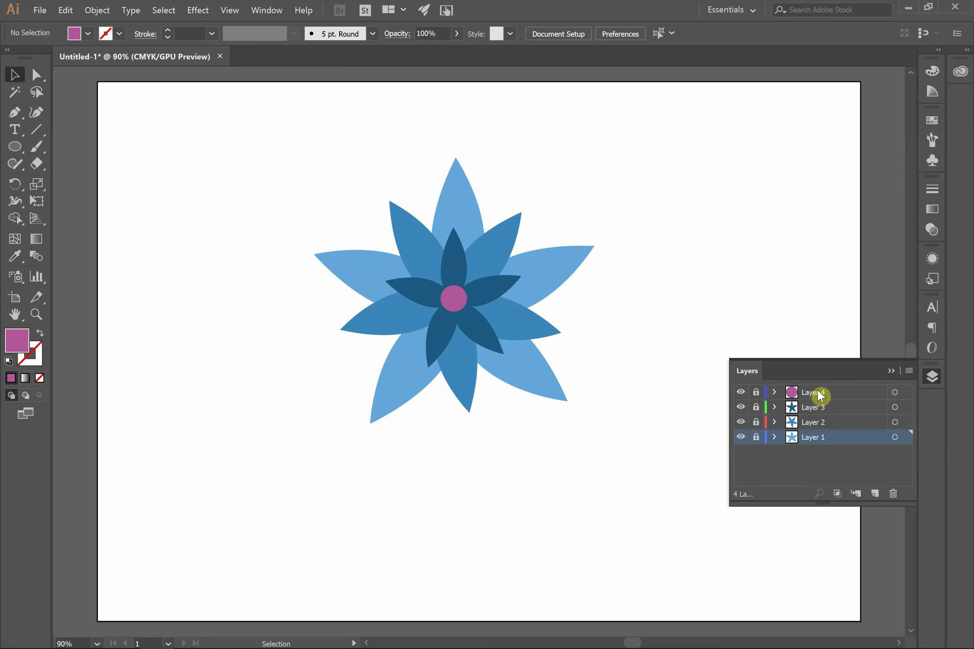
- Unlock Layer 4 so that the purple centre circle can be edited
{"action": "left_click", "coordinate": [756, 393]}
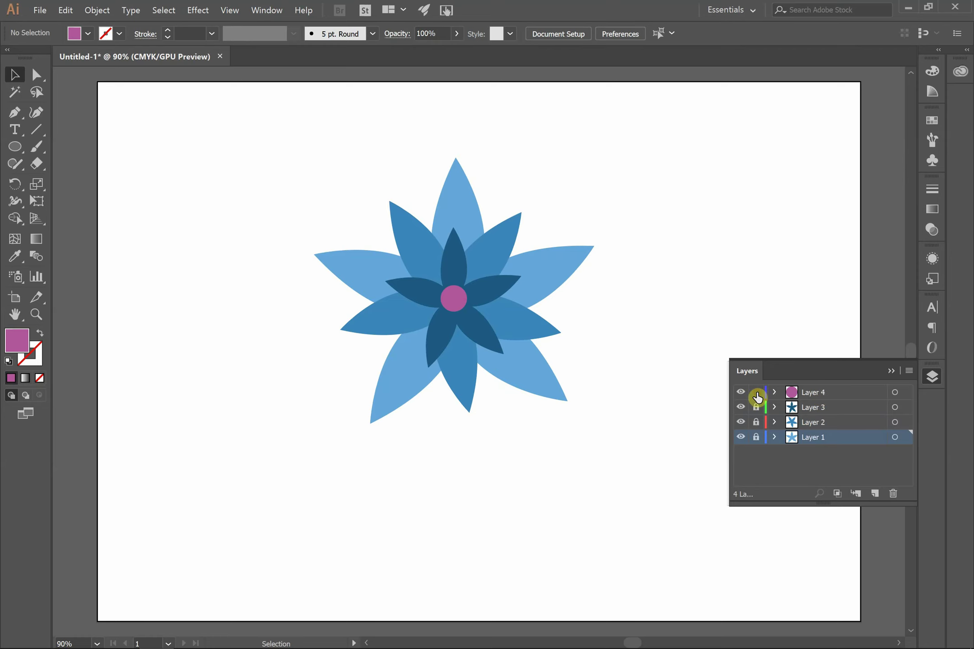